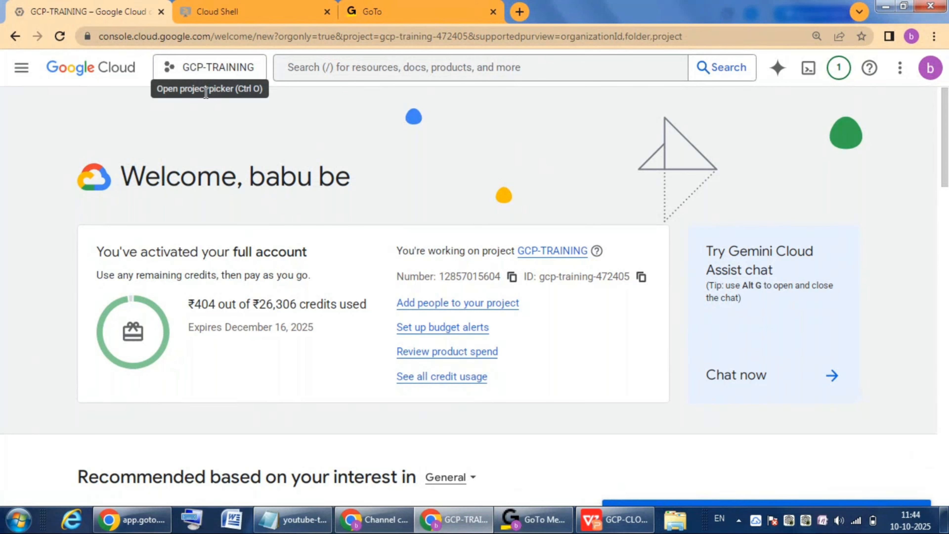
Open the Cloud Storage buckets list in the GCP-TRAINING project and start creating a new bucket.
click(22, 70)
mouse_move(79, 312)
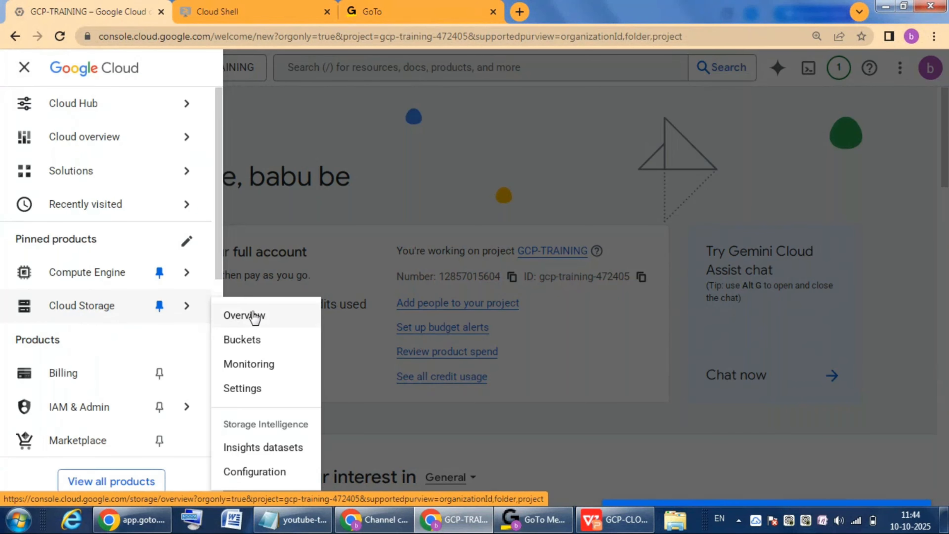
click(256, 344)
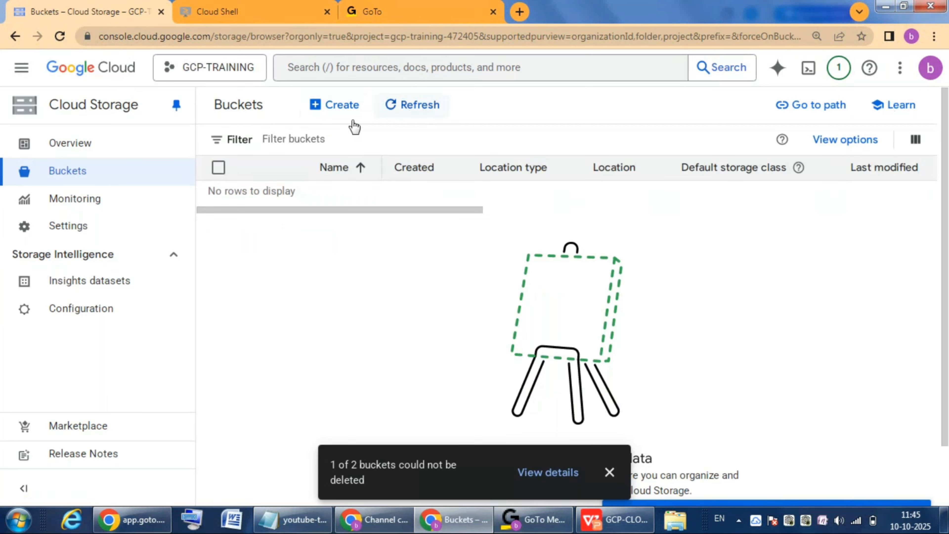
click(341, 108)
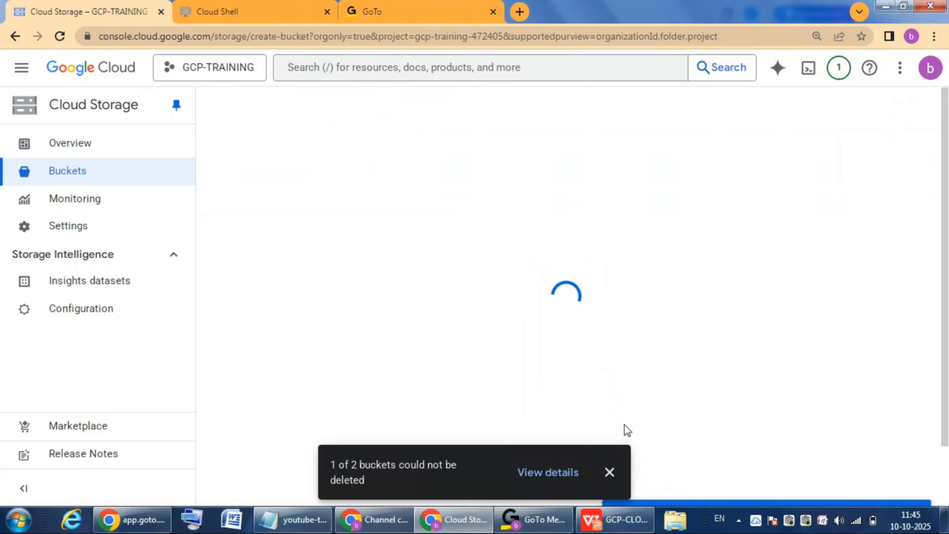
click(609, 472)
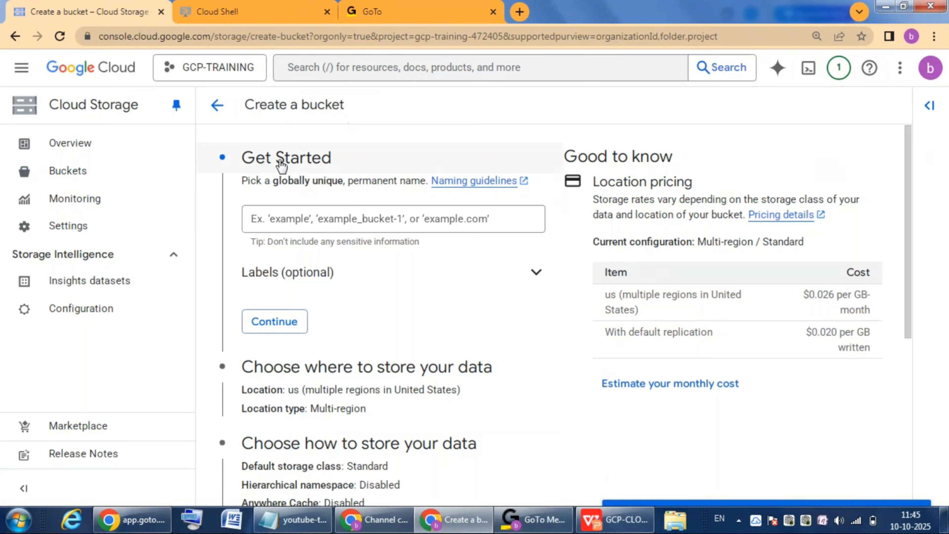
Name the new bucket mybucket10102025.
click(308, 225)
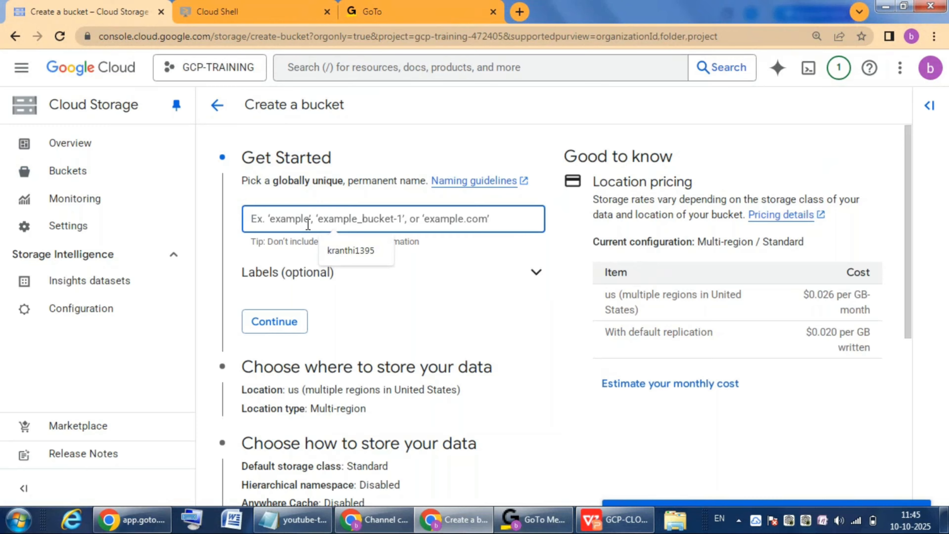
text(my)
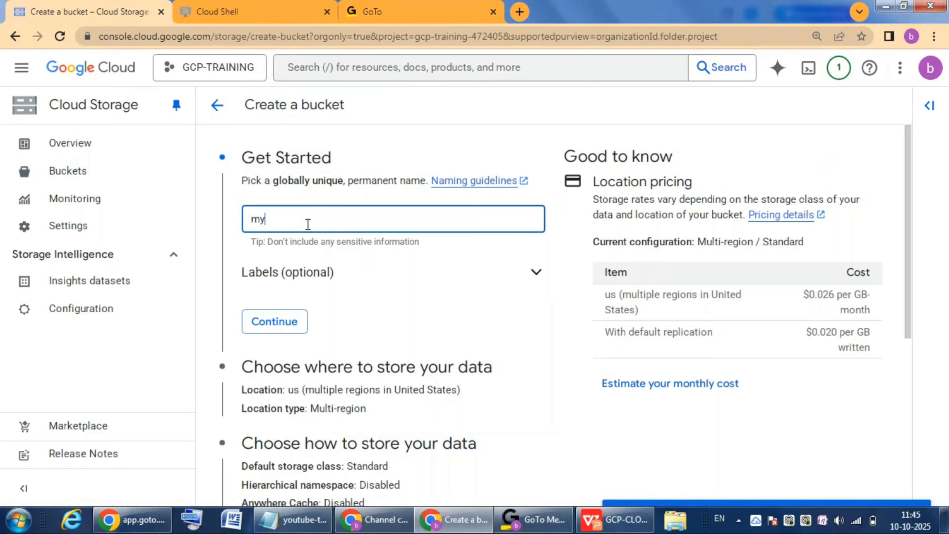
text(bucket10102025)
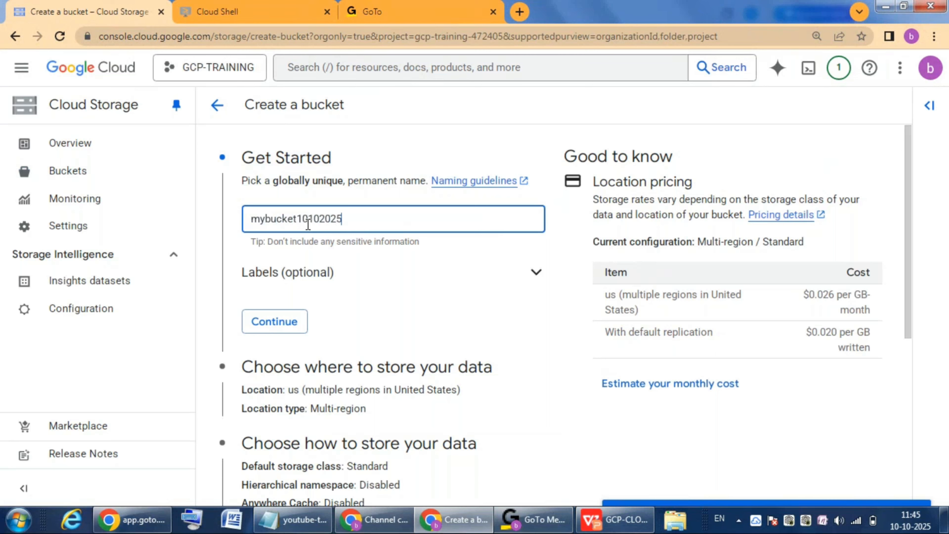
click(425, 295)
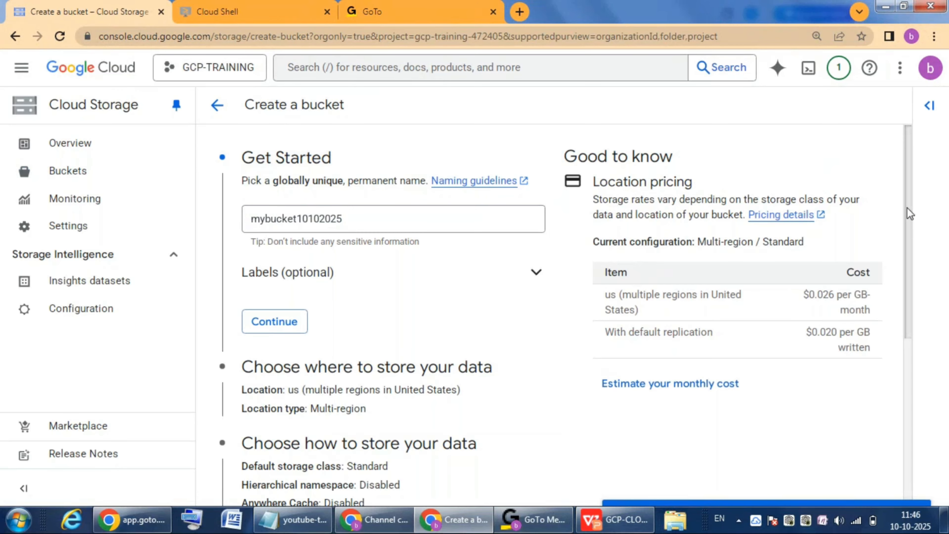
Set the bucket's location type to Region, using us-east1 (South Carolina).
scroll(908, 213, down, 3)
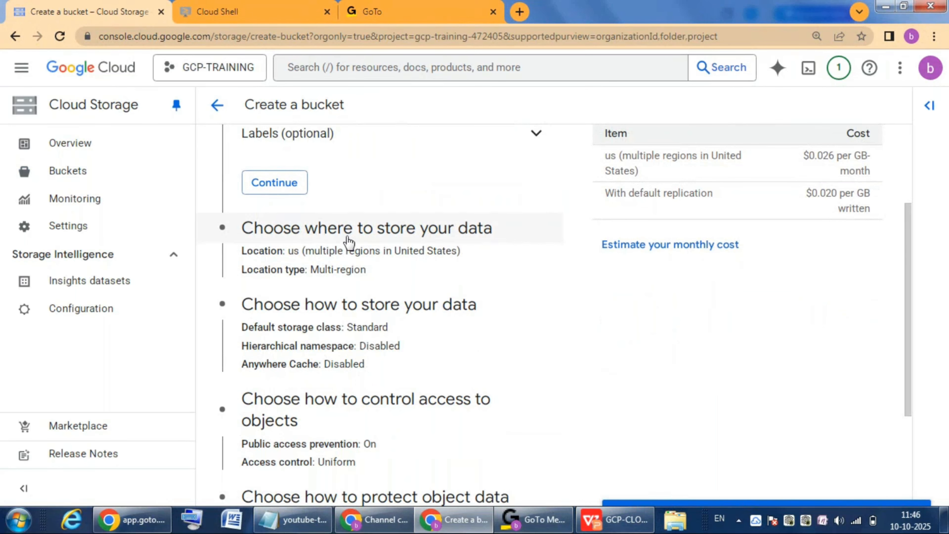
click(355, 242)
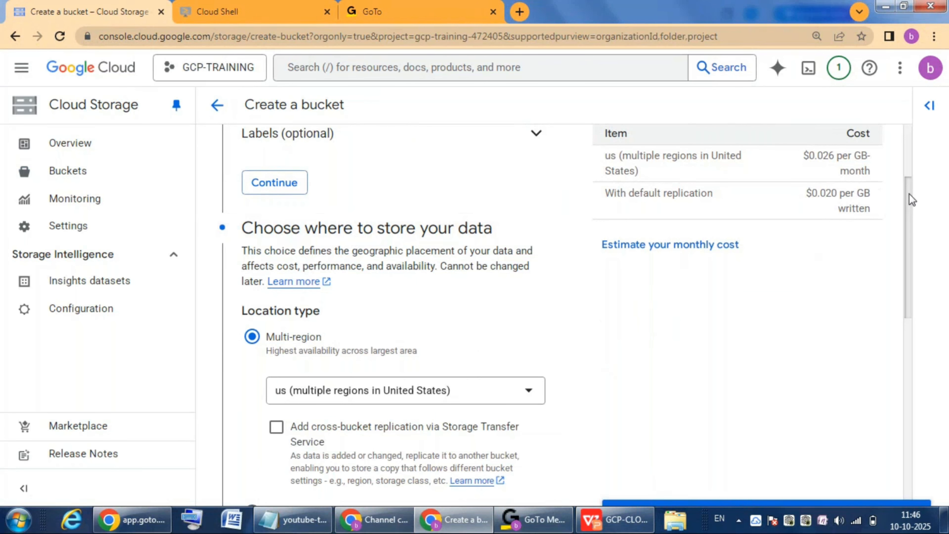
drag(910, 200, 914, 248)
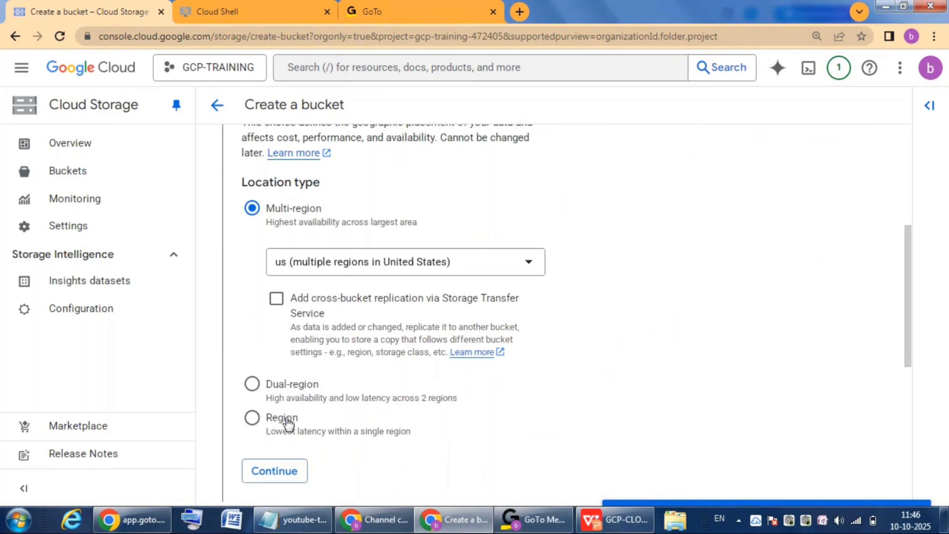
click(254, 424)
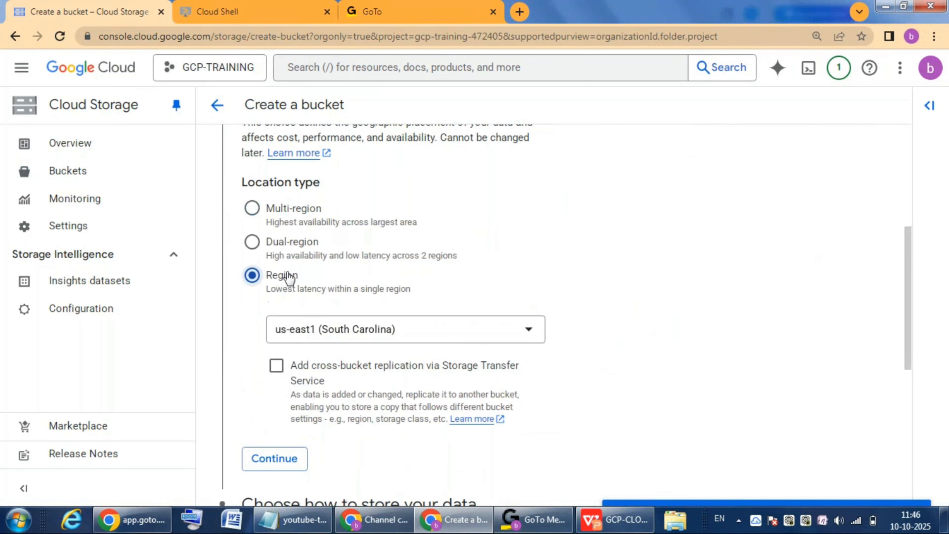
click(528, 331)
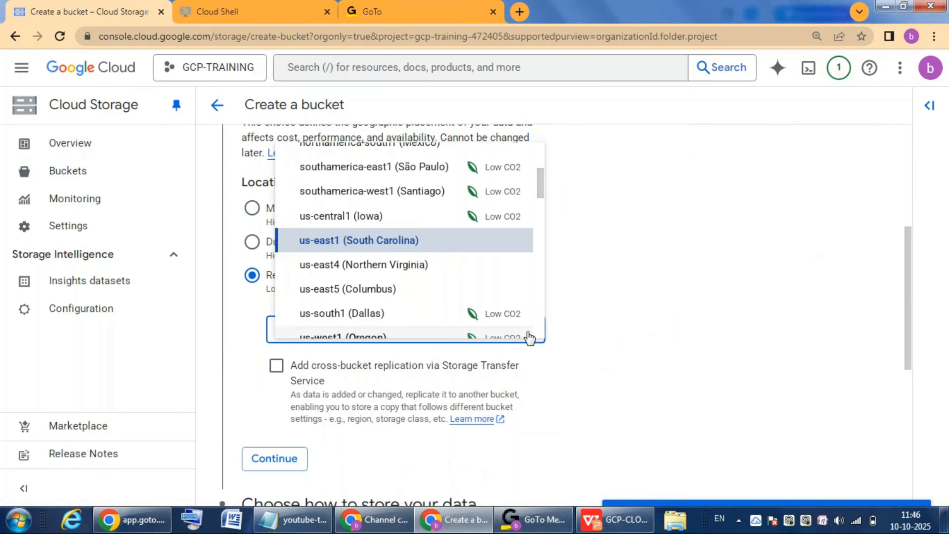
click(378, 242)
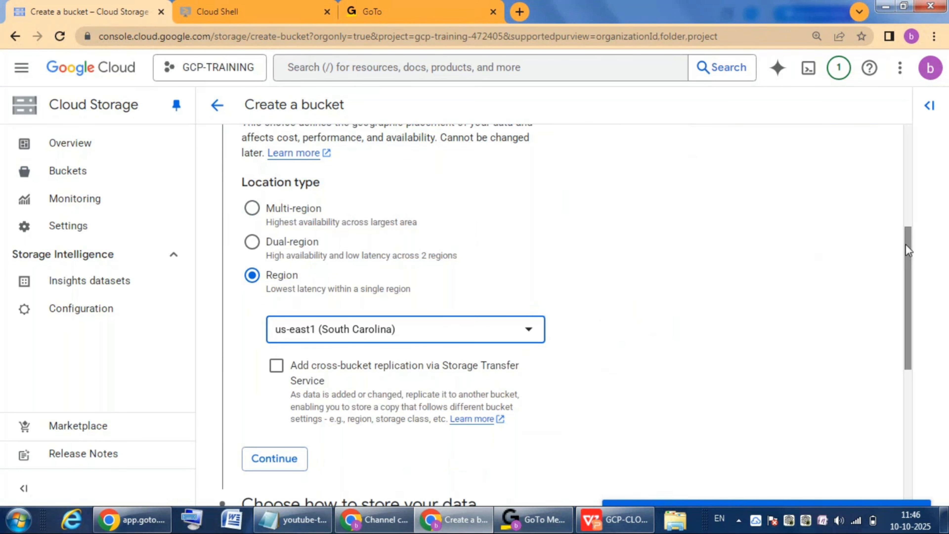
Create the bucket with the remaining storage, access and protection settings left at their defaults, and dismiss the notification.
drag(906, 246, 908, 401)
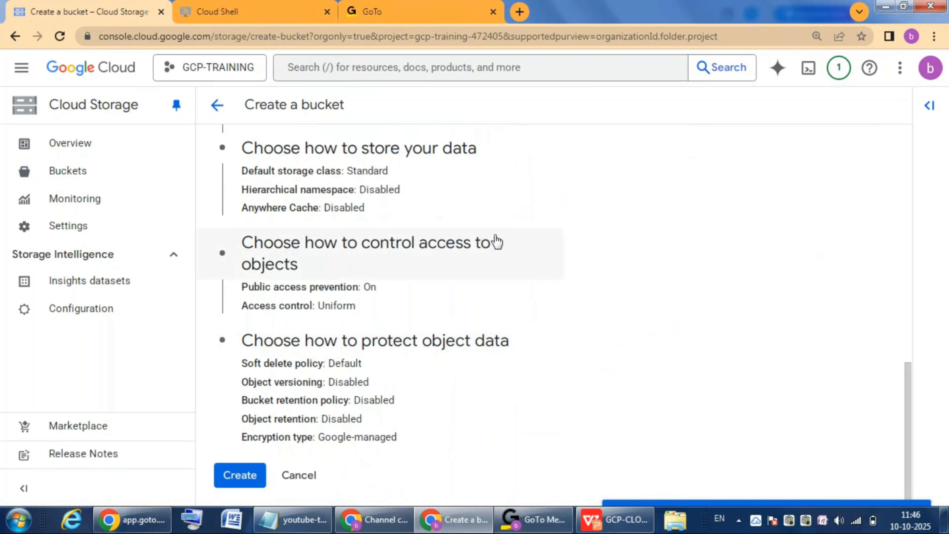
click(248, 483)
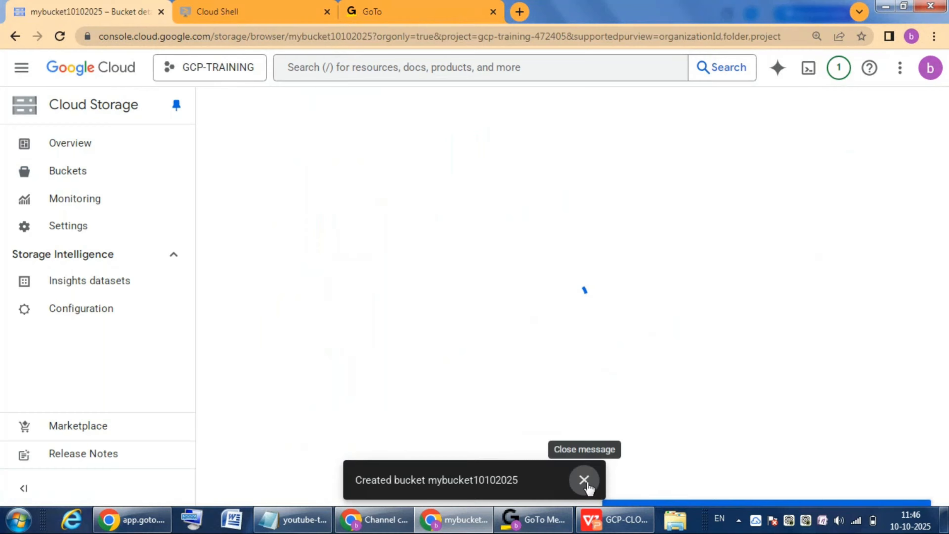
click(585, 481)
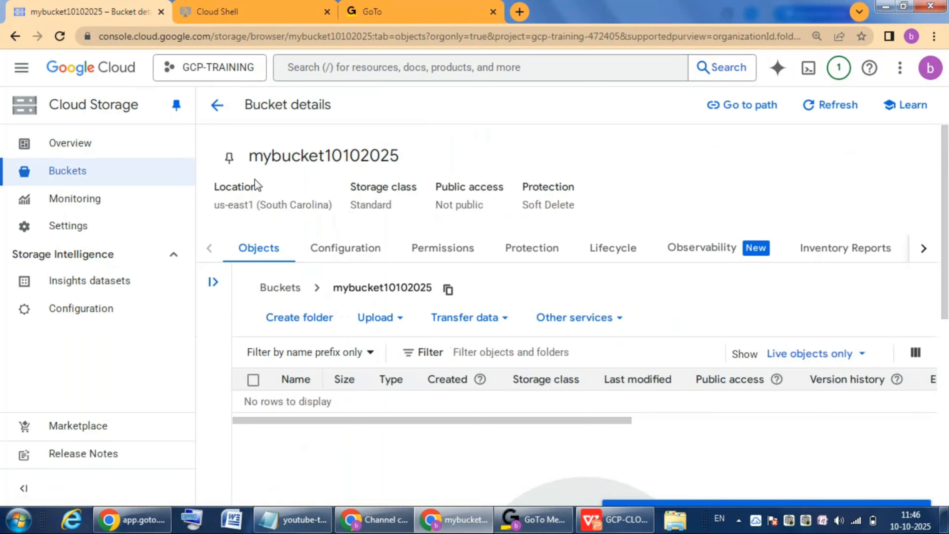
Examine the new bucket's name and location in its details.
double_click(259, 156)
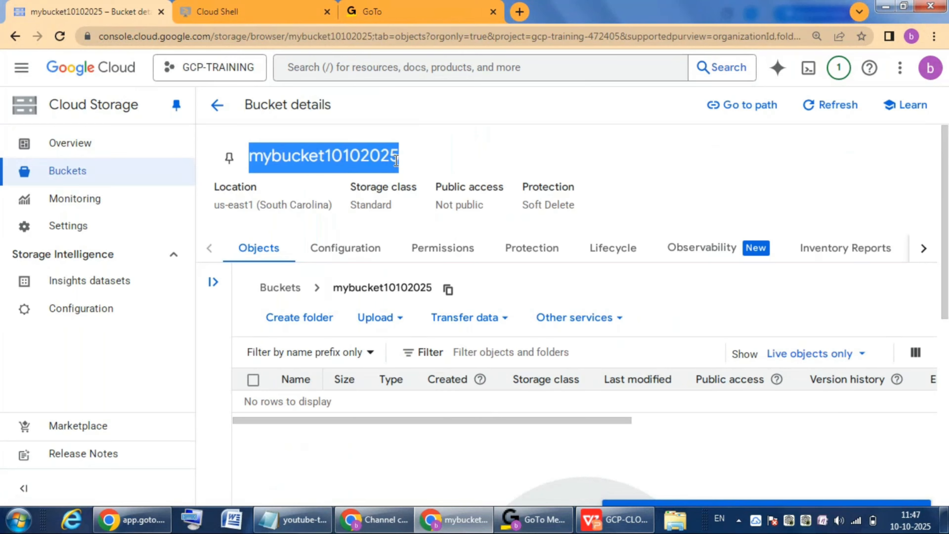
click(233, 190)
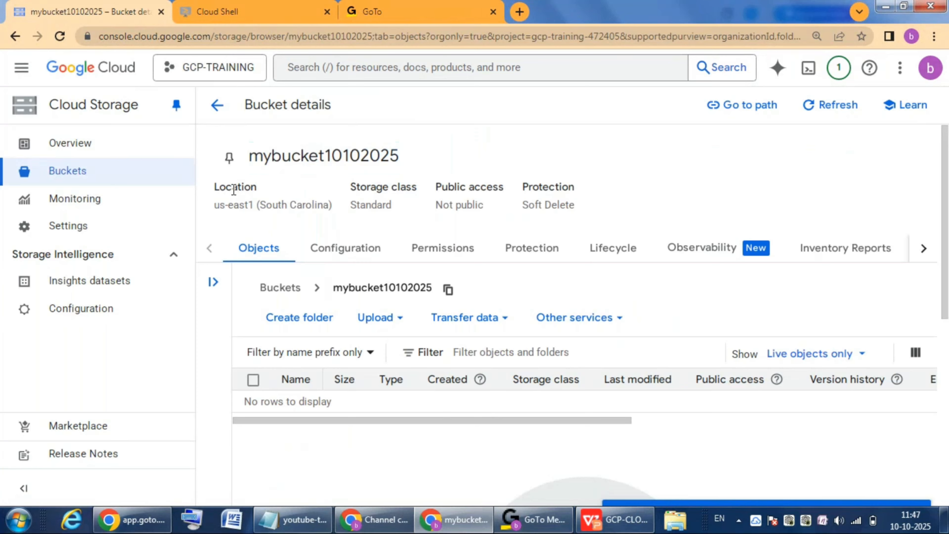
double_click(233, 190)
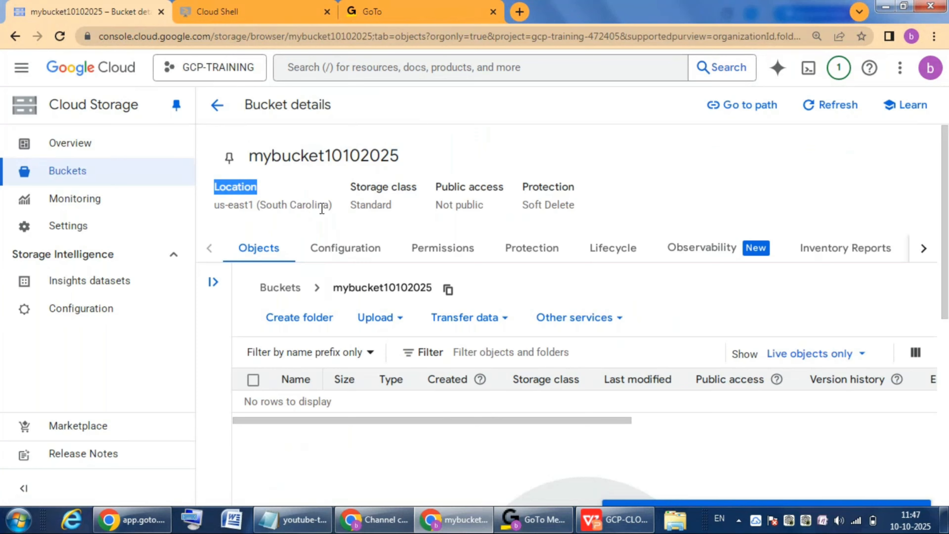
double_click(306, 160)
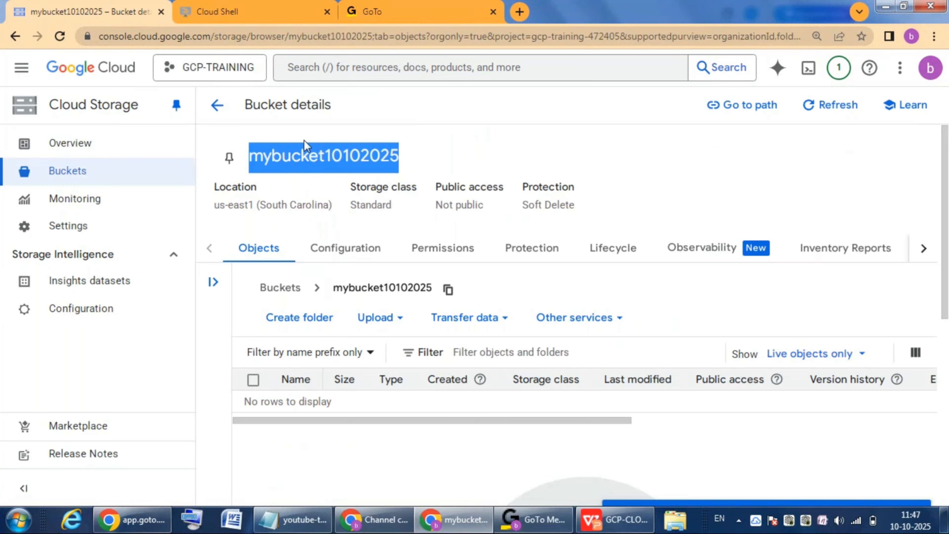
click(233, 189)
double_click(232, 189)
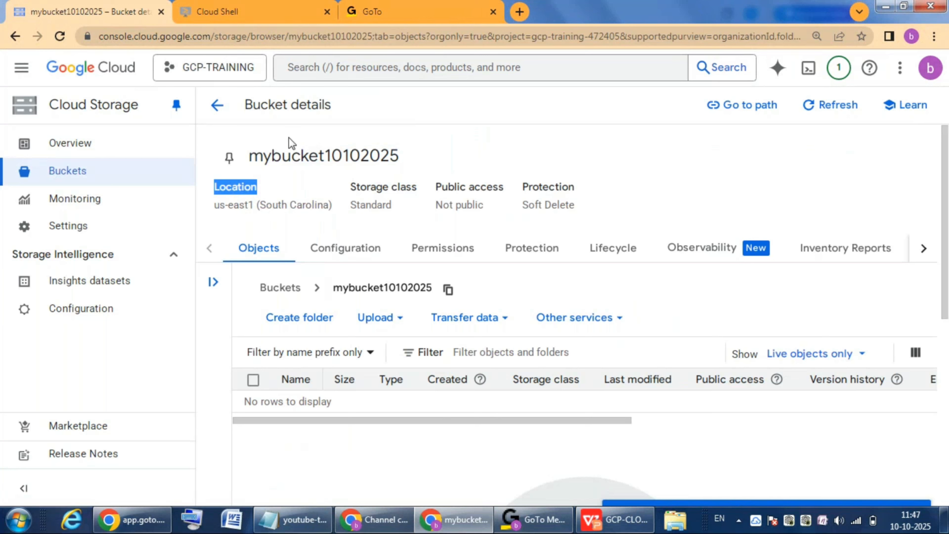
click(290, 170)
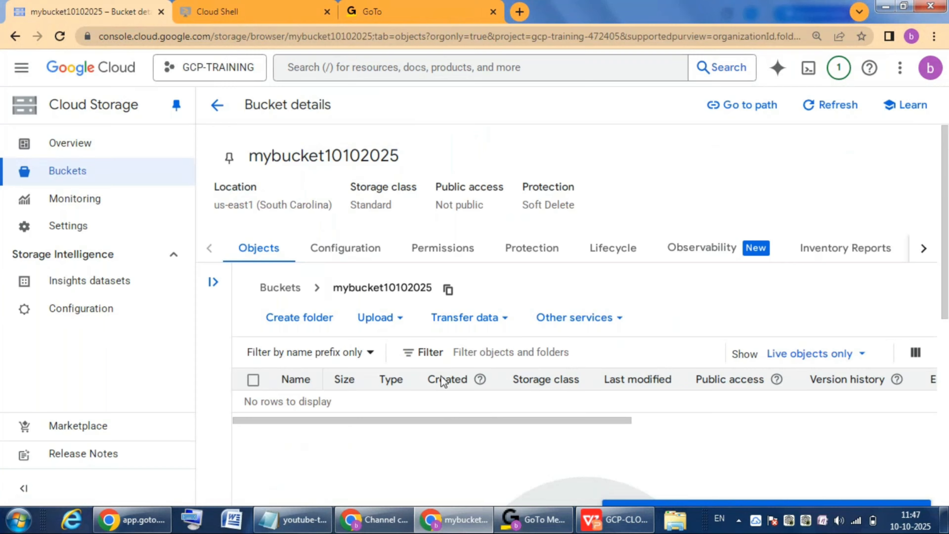
Upload the image file 11.jpg from the Downloads folder to mybucket10102025 and dismiss the notification.
click(403, 327)
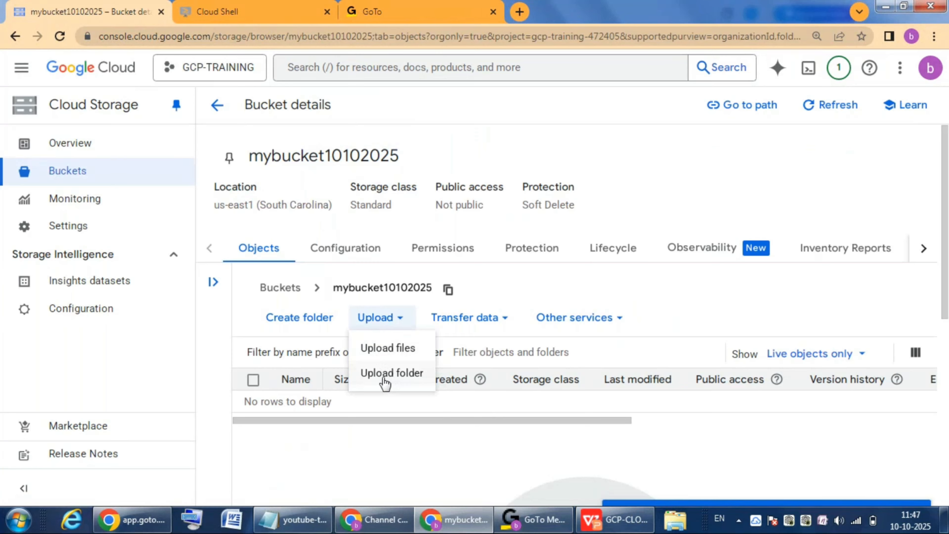
click(399, 356)
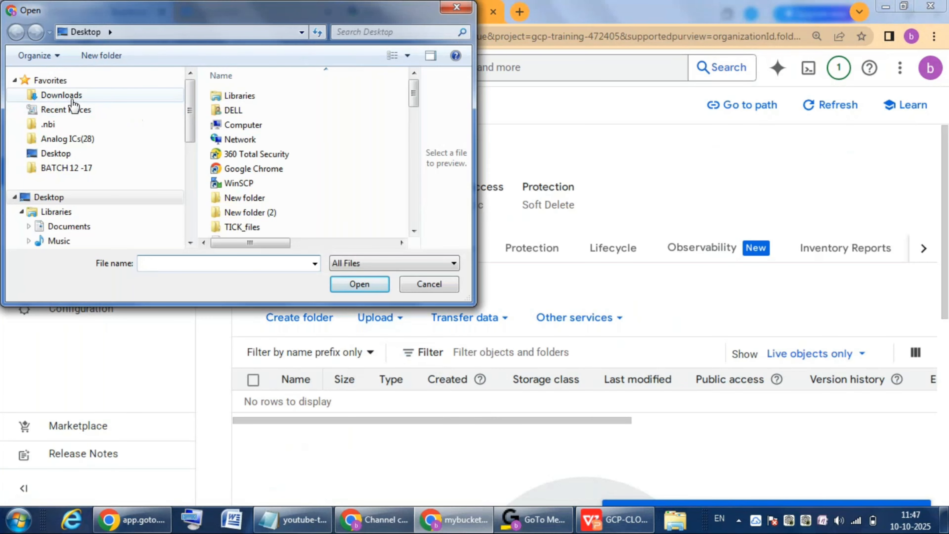
click(72, 99)
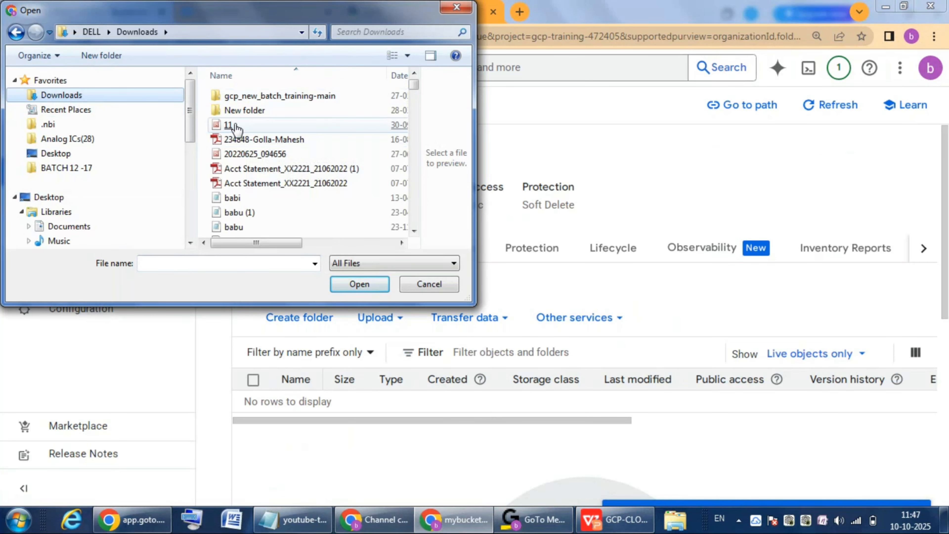
double_click(235, 125)
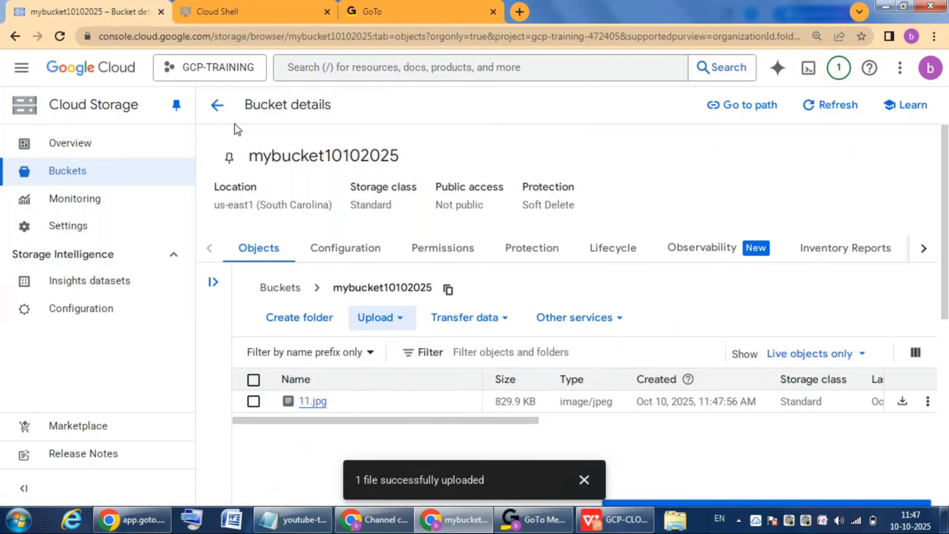
click(583, 480)
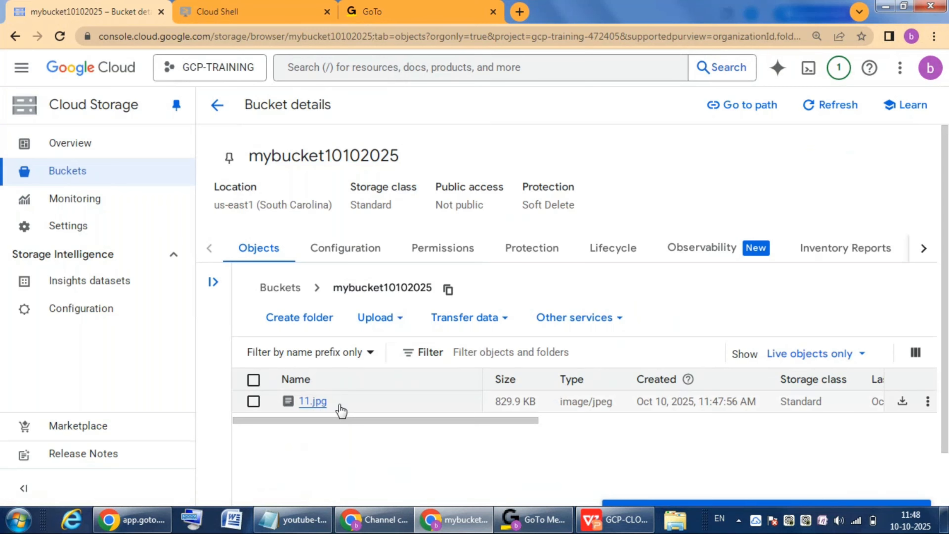
Examine the uploaded 11.jpg object's attributes across all columns of the object list, along with the bucket name.
drag(326, 402, 301, 405)
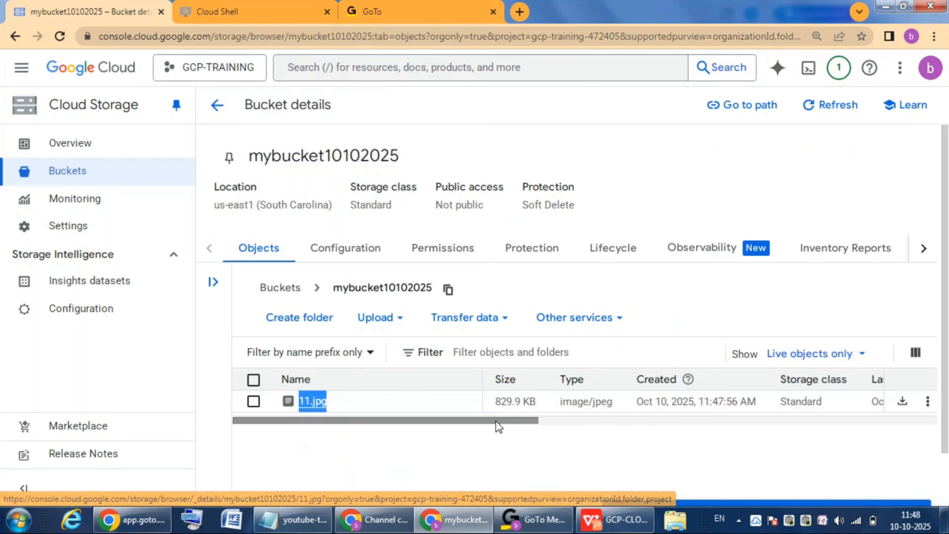
mouse_move(504, 418)
mouse_down()
mouse_move(521, 418)
mouse_move(497, 420)
mouse_up()
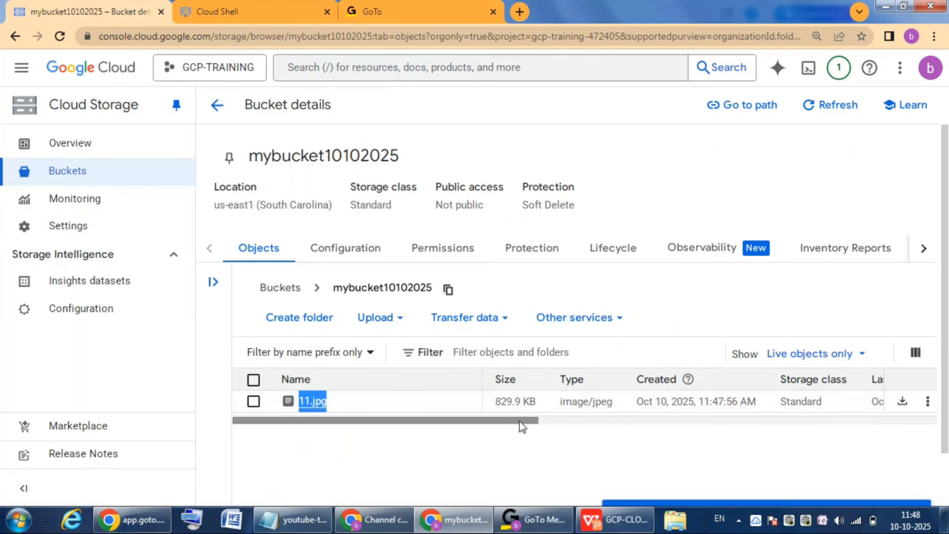
drag(520, 420, 547, 422)
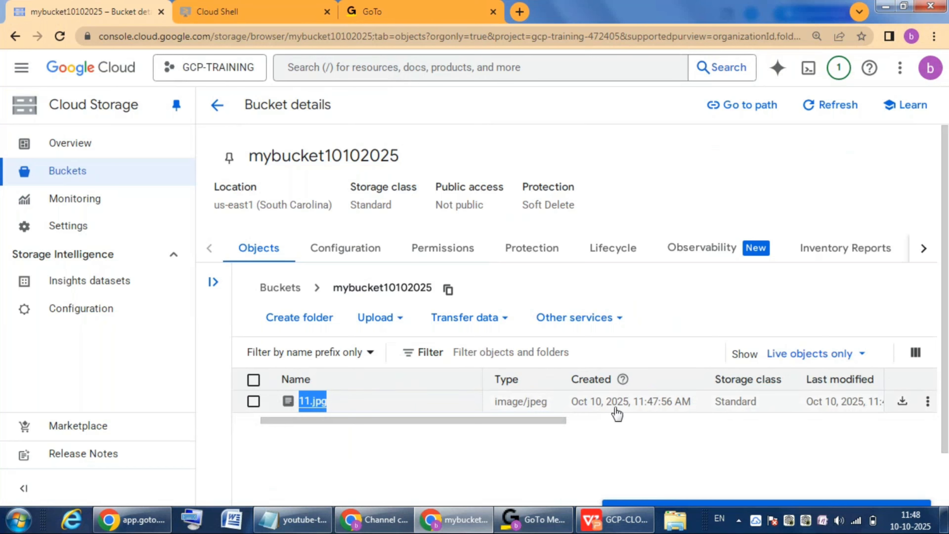
drag(550, 421, 897, 426)
click(371, 453)
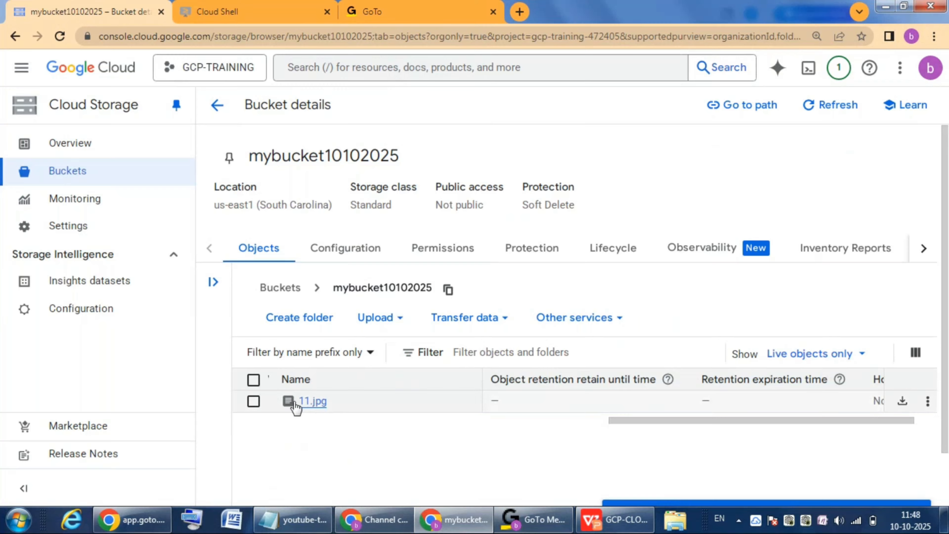
click(254, 401)
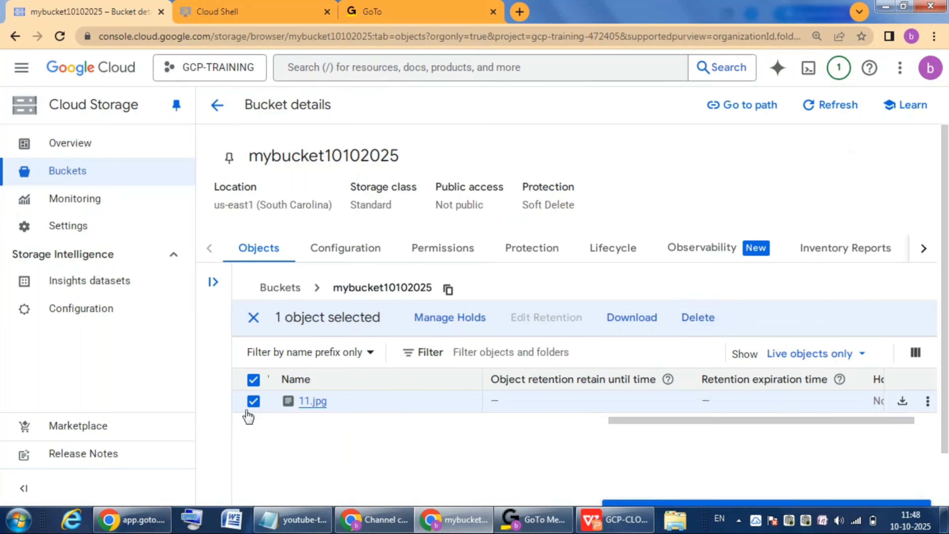
click(254, 402)
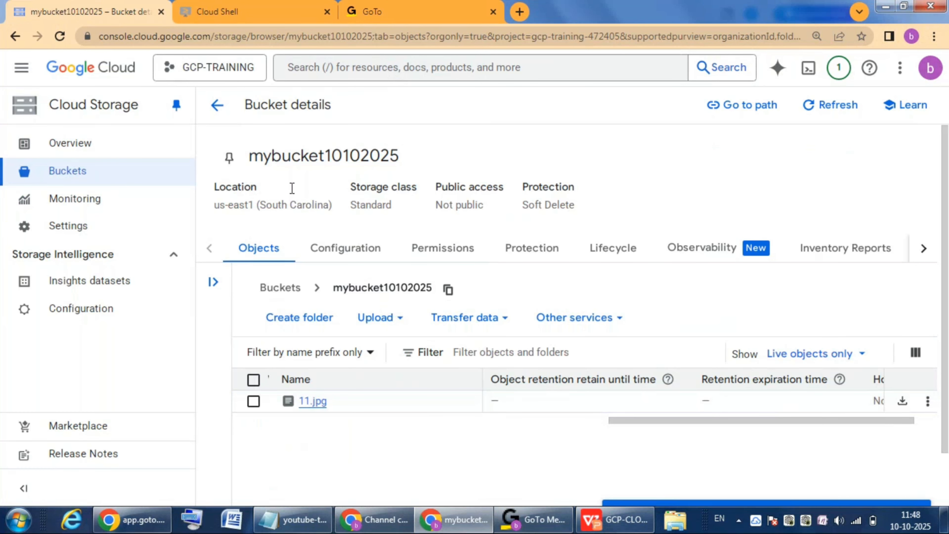
double_click(294, 161)
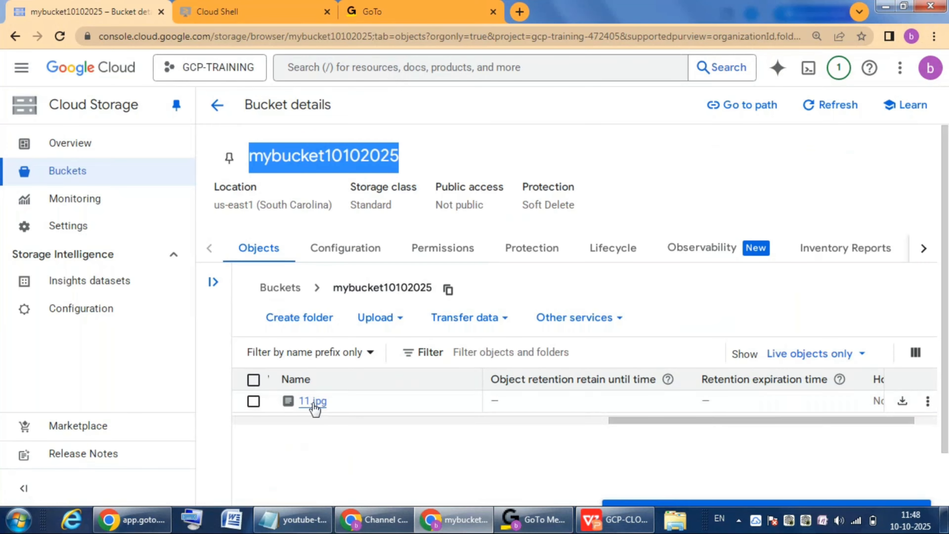
Open the details of the 11.jpg object stored in mybucket10102025.
click(321, 408)
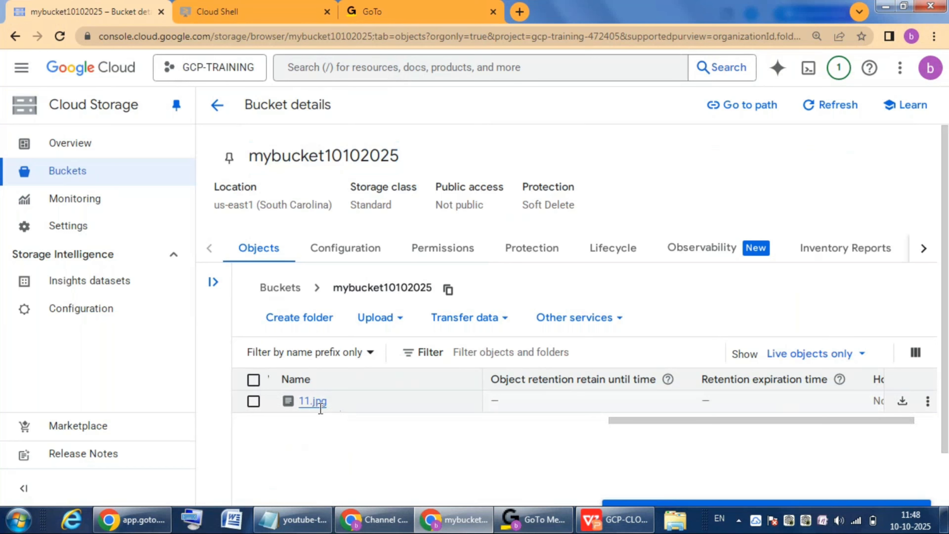
drag(321, 407, 299, 410)
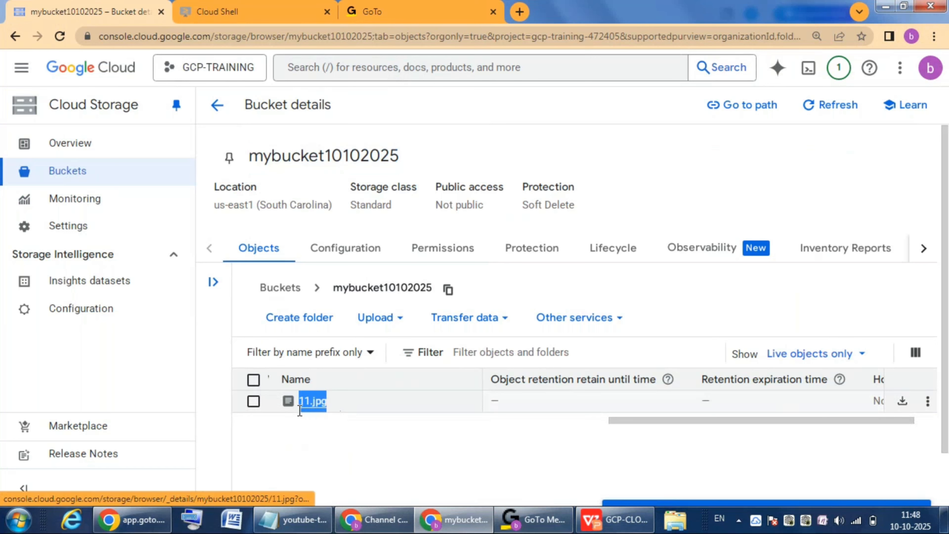
click(316, 451)
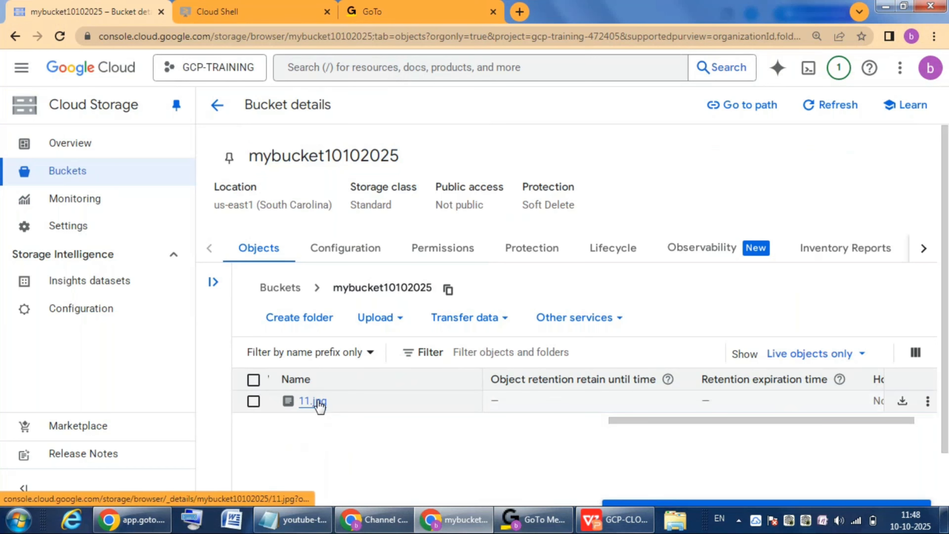
click(320, 408)
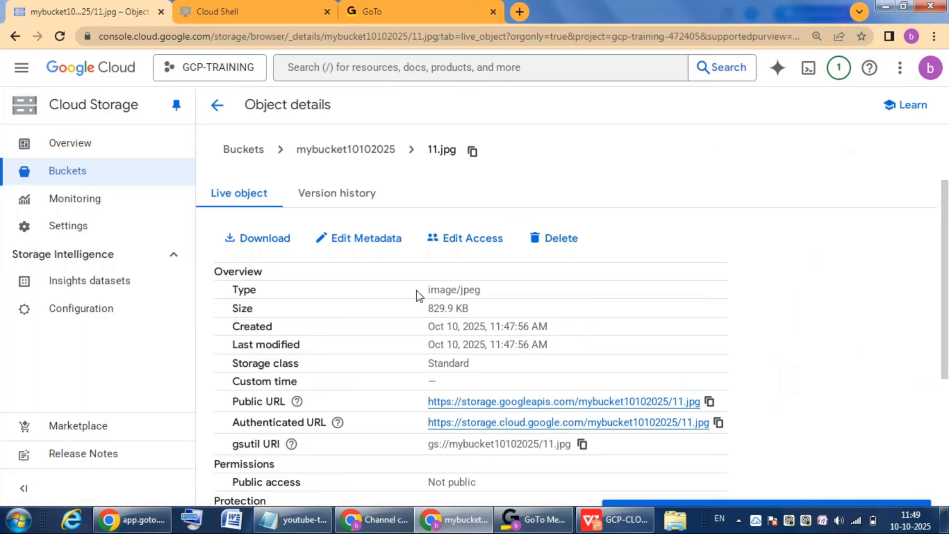
Examine the object's type, size, creation time and storage class, and view the image preview.
double_click(448, 290)
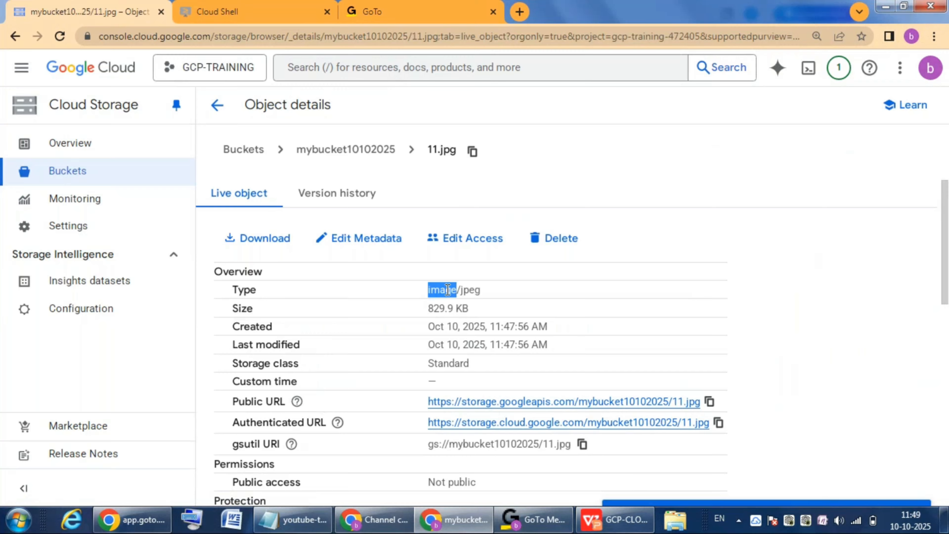
double_click(446, 308)
double_click(449, 327)
double_click(450, 364)
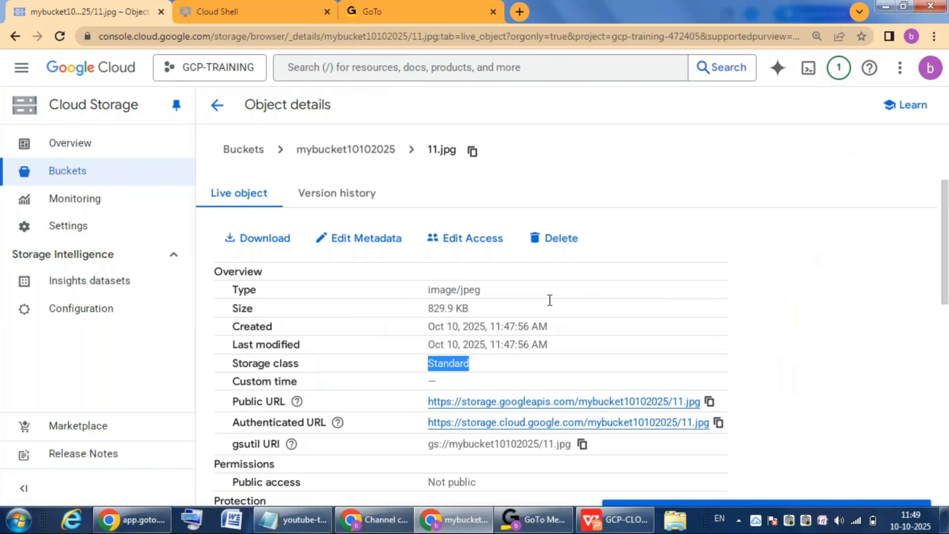
drag(947, 205, 947, 397)
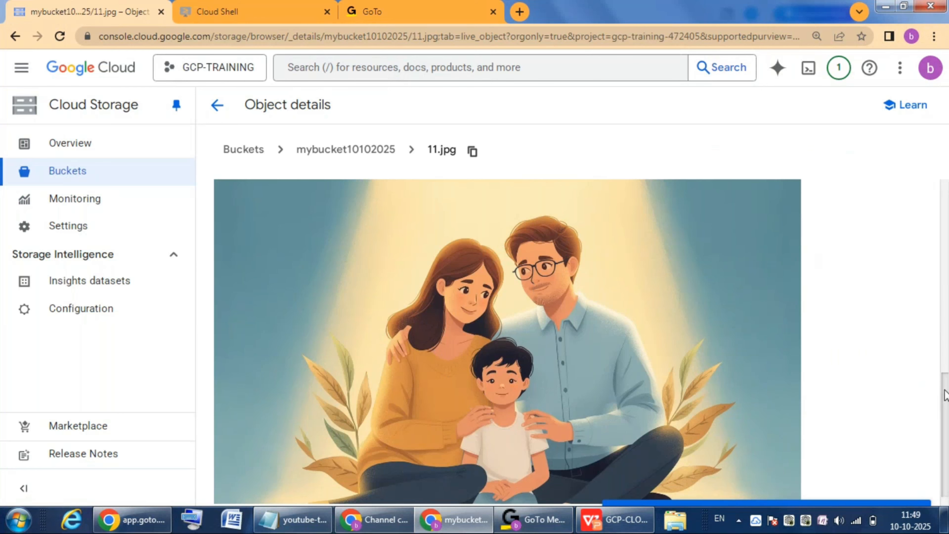
drag(945, 390, 948, 133)
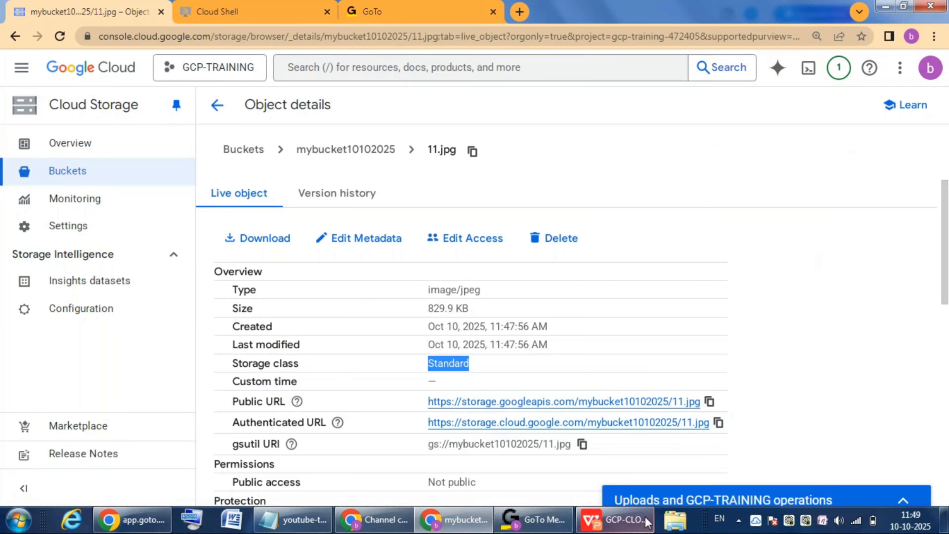
Switch to the GCP-CLOUD-STORAGE presentation in WPS Office, present from the Objects slide through to the Accessibility slide, and enable the red laser pen.
click(637, 526)
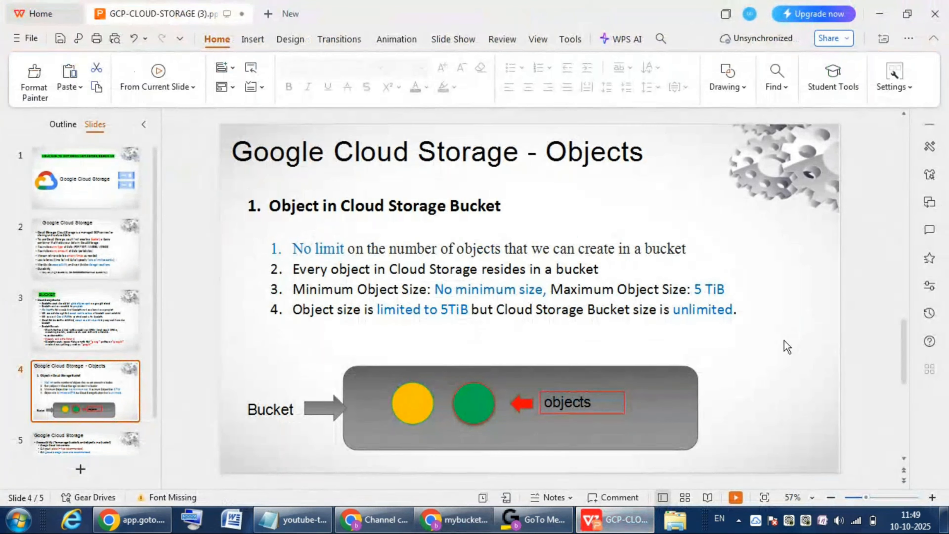
click(735, 497)
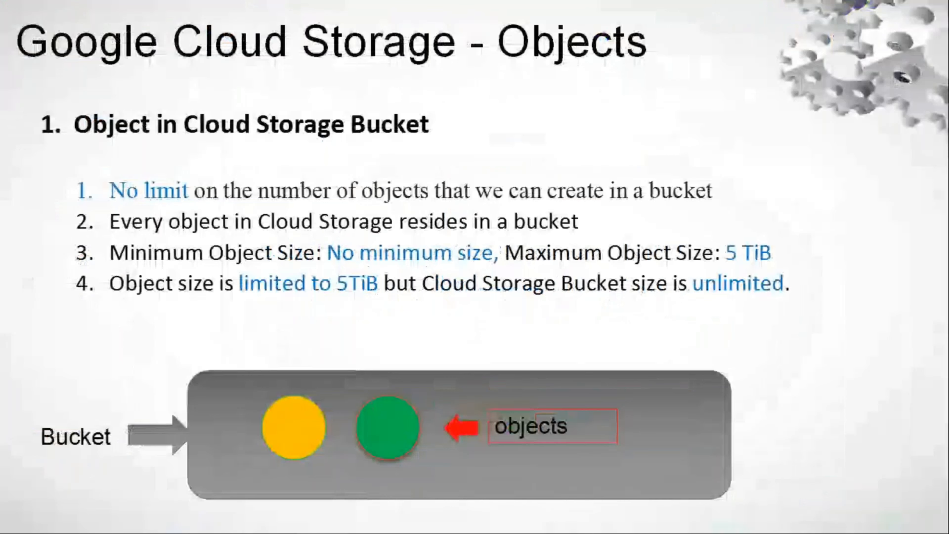
key(Right)
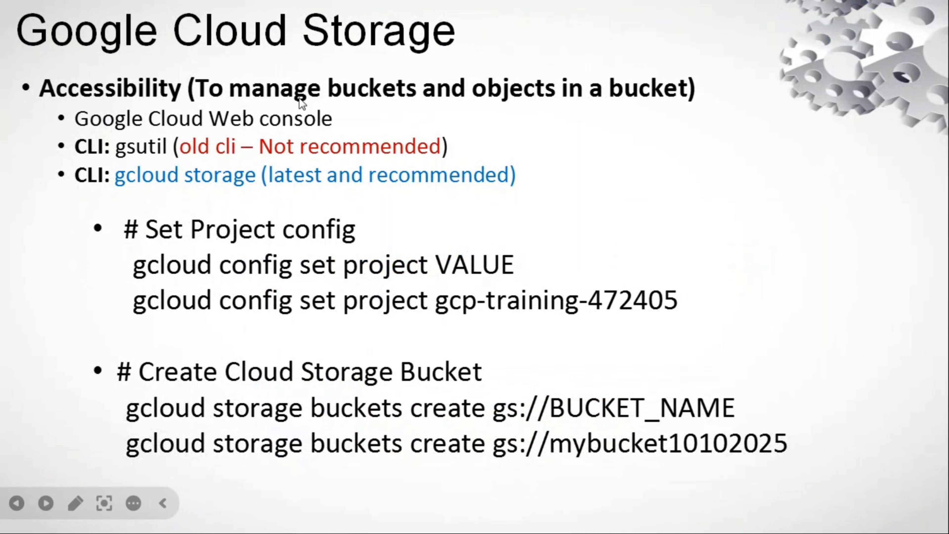
click(103, 502)
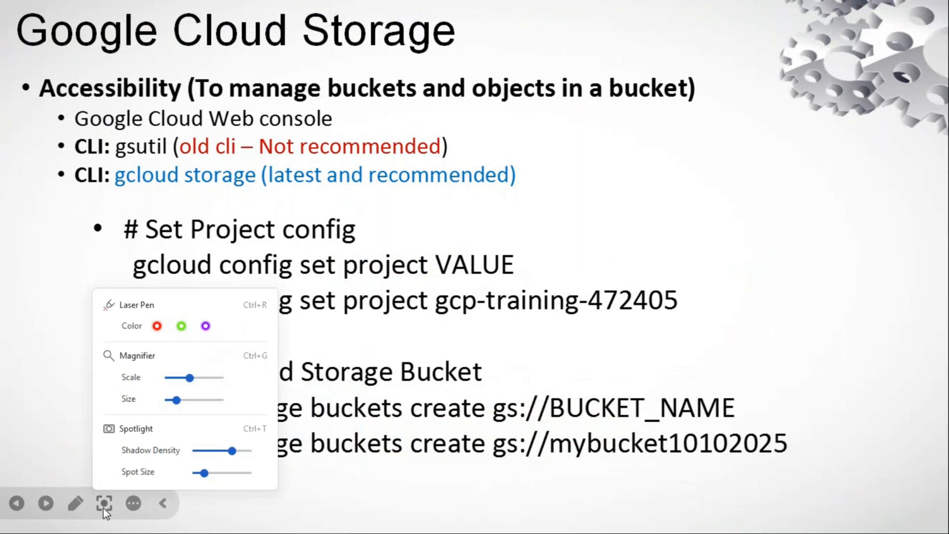
click(157, 326)
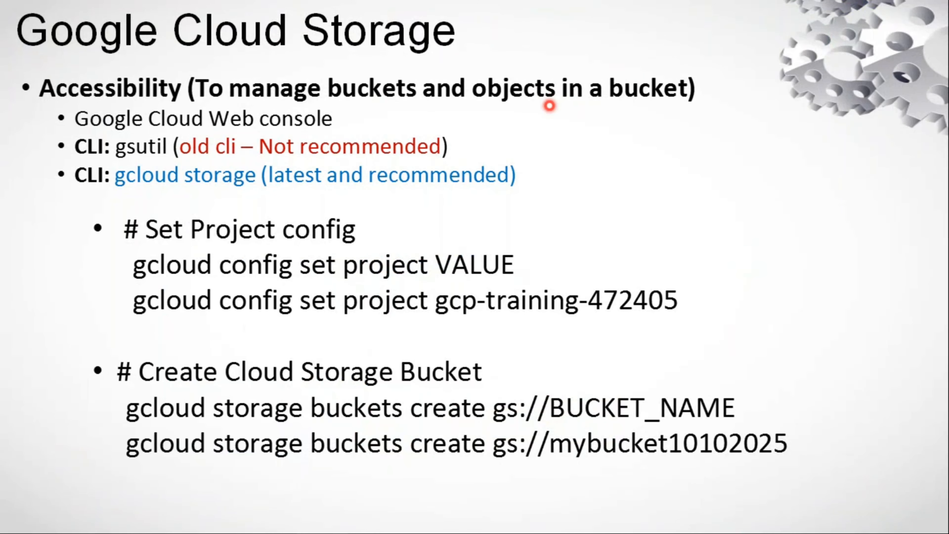